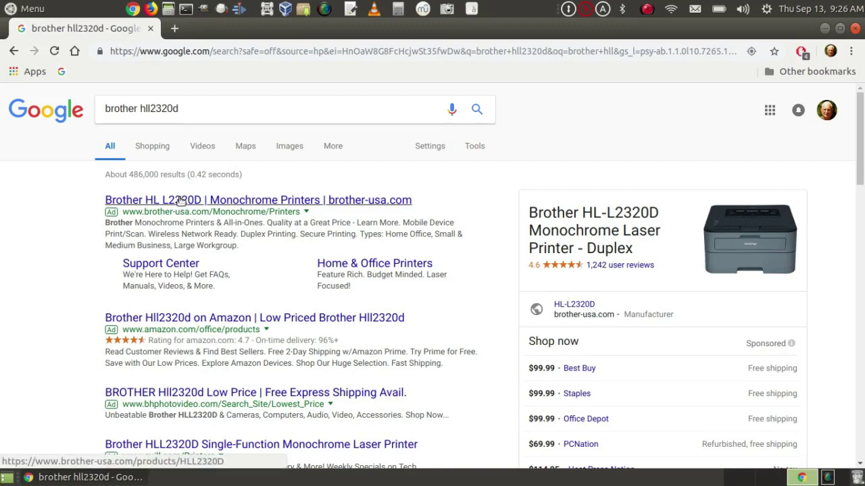
Open the Brother HL-L2320D ad and go to Brother's customer support page.
click(181, 201)
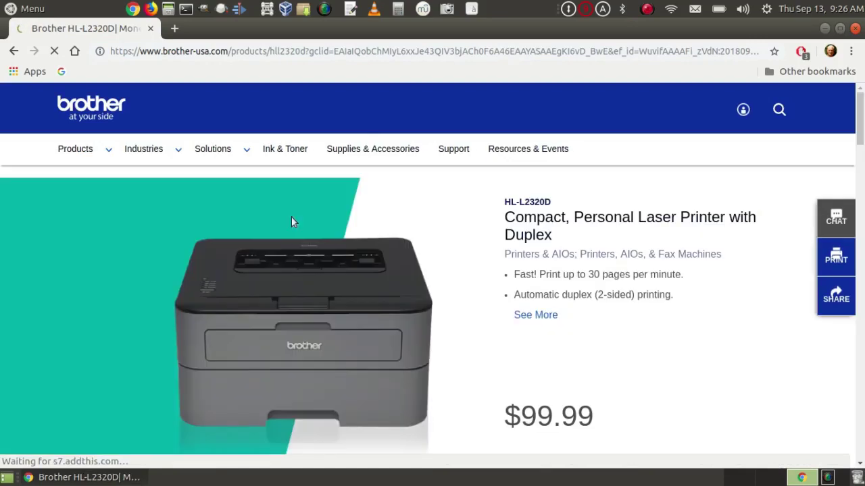
click(448, 149)
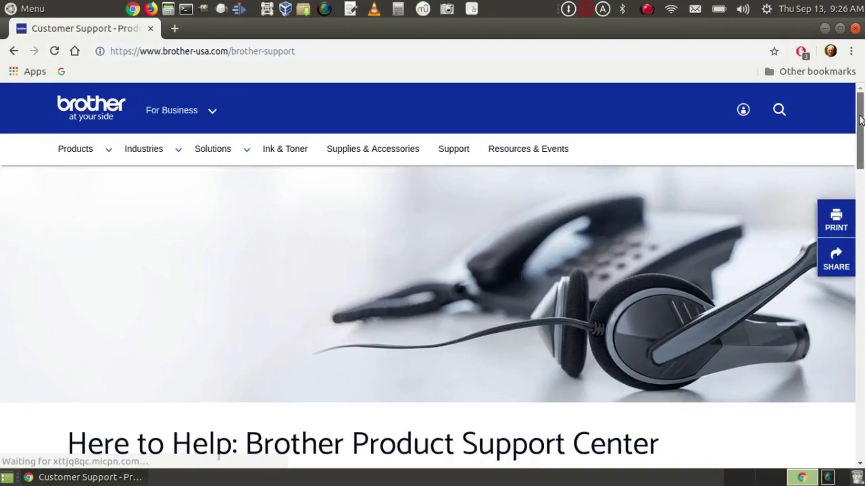
drag(860, 120, 853, 211)
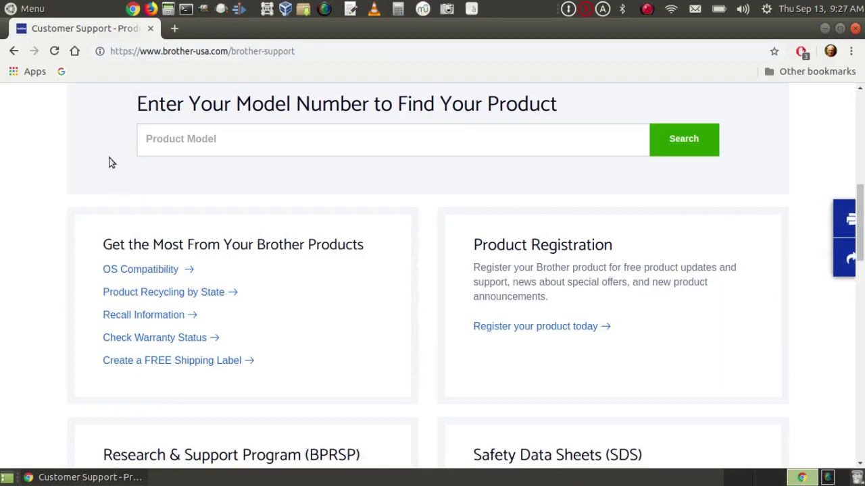
Search Brother support for the product model 'hll2320d'.
click(145, 141)
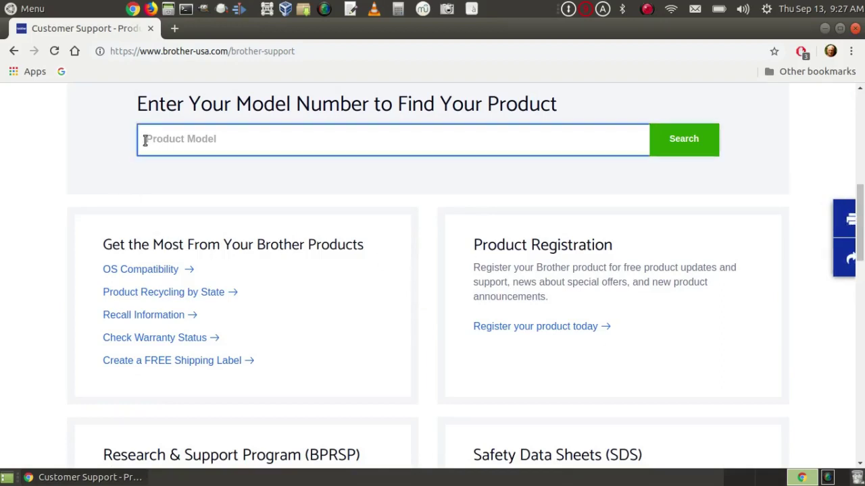
text(h)
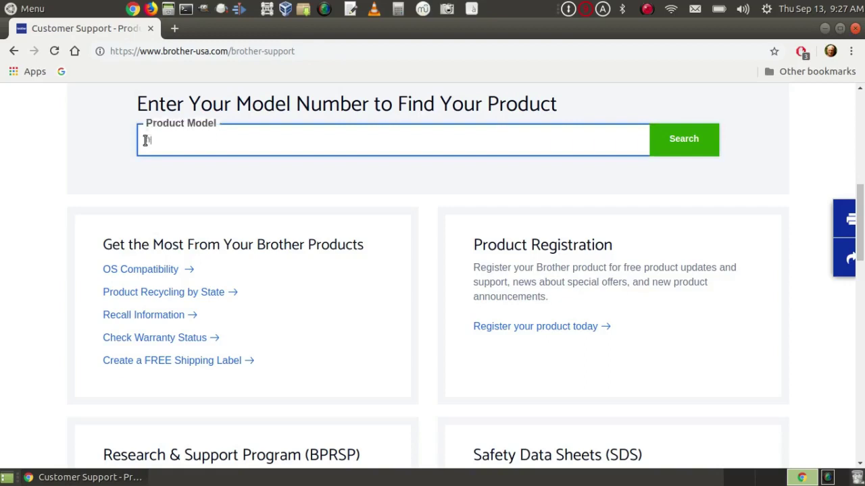
text(ll)
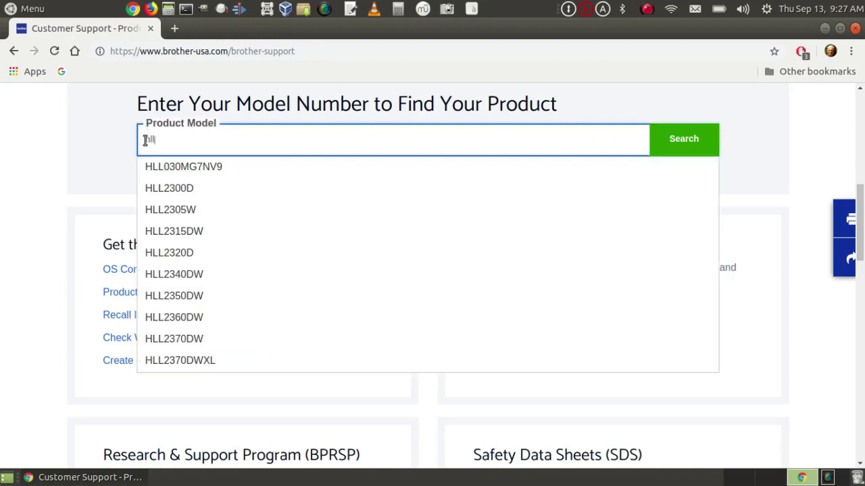
text(2320d)
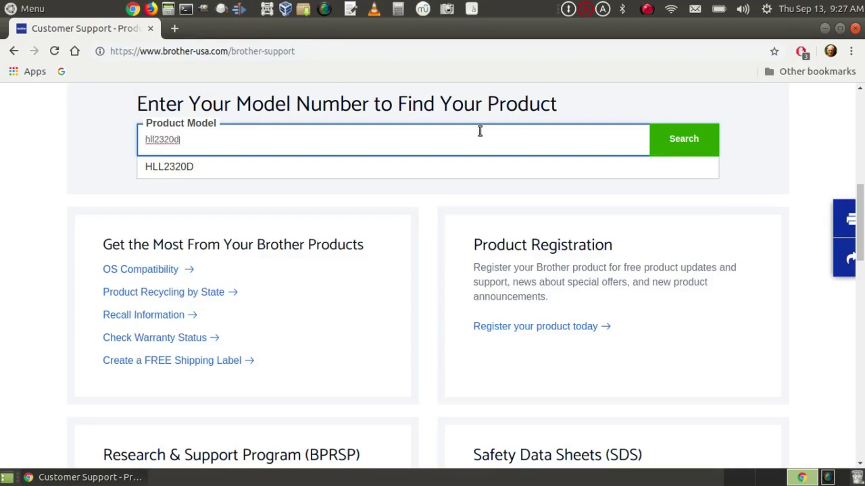
click(681, 140)
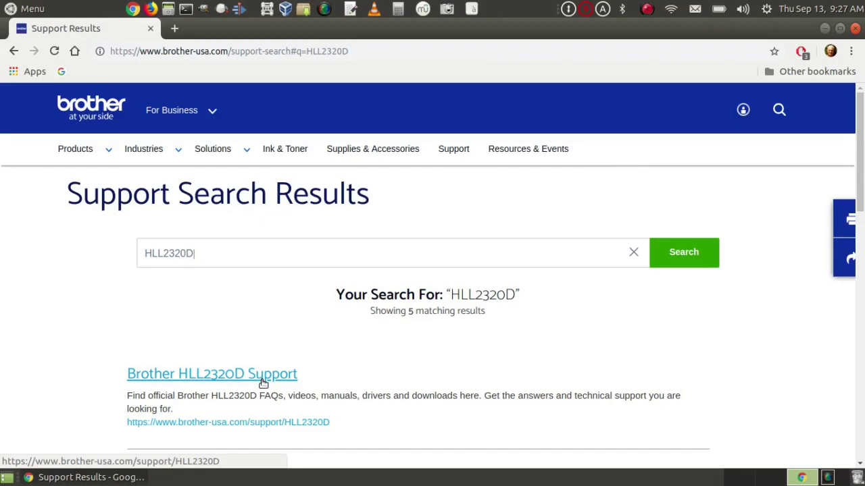
Open the Brother HLL2320D Support result and show its Downloads & Drivers section.
click(262, 383)
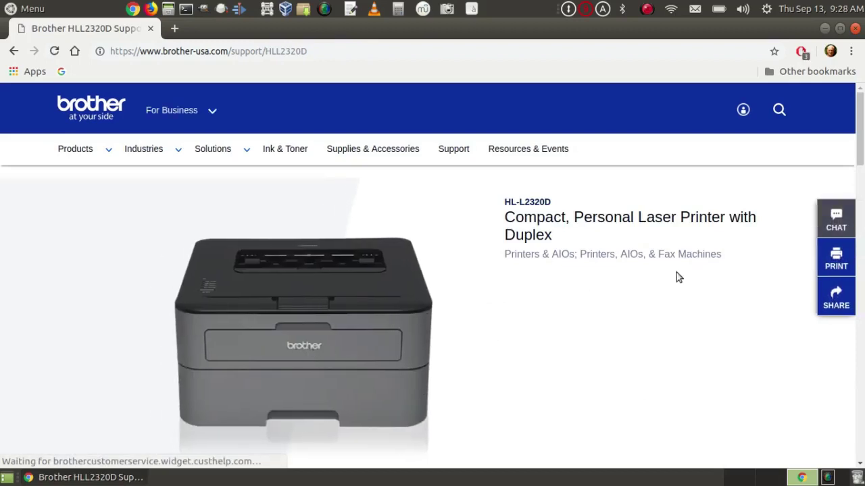
drag(862, 149, 858, 196)
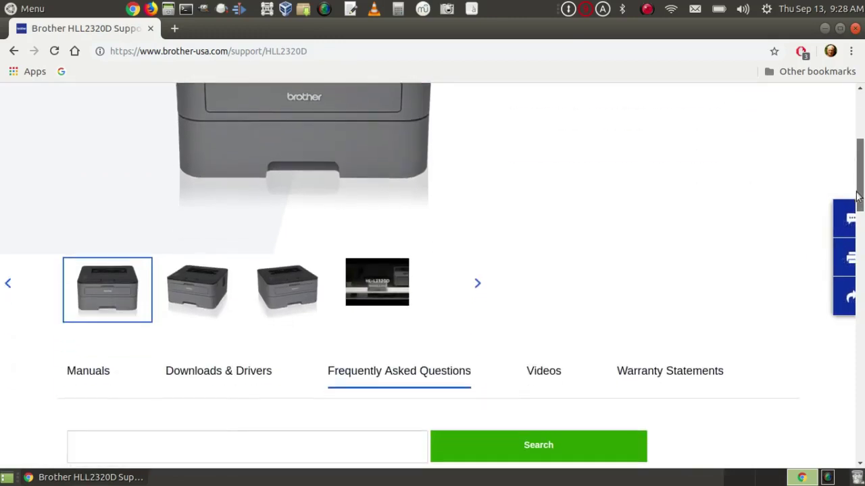
click(214, 377)
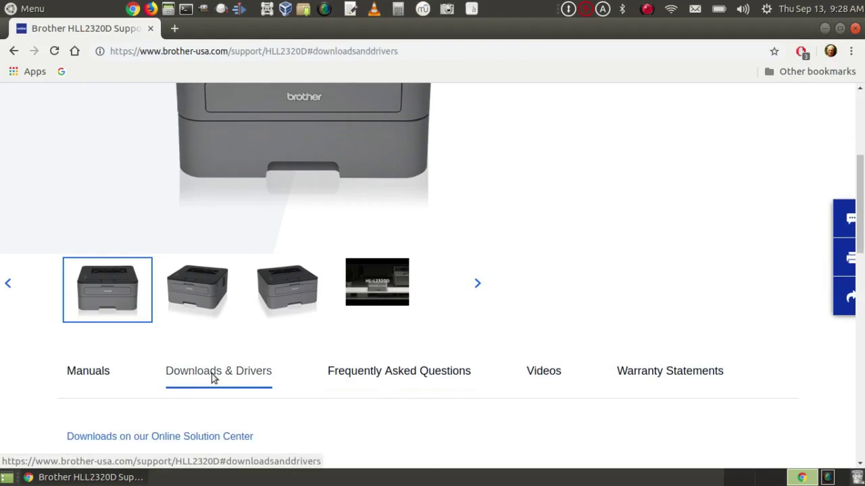
scroll(851, 312, down, 4)
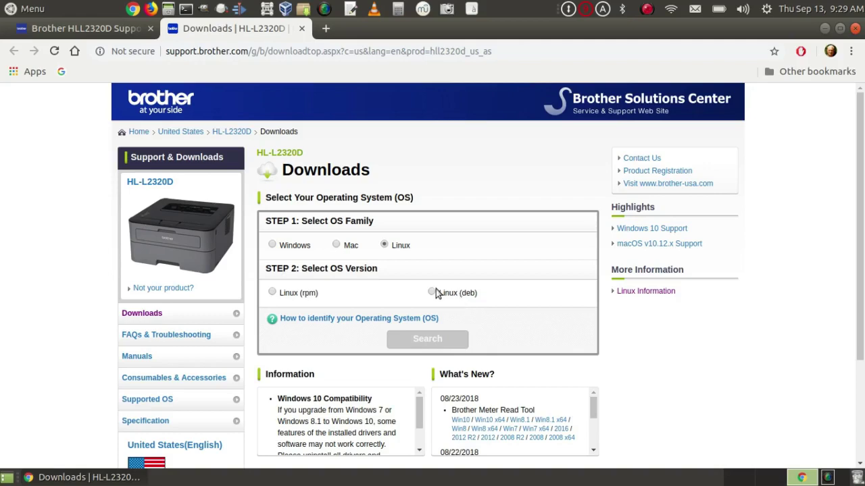
Choose Linux (deb) as the OS version for the HL-L2320D downloads.
click(434, 294)
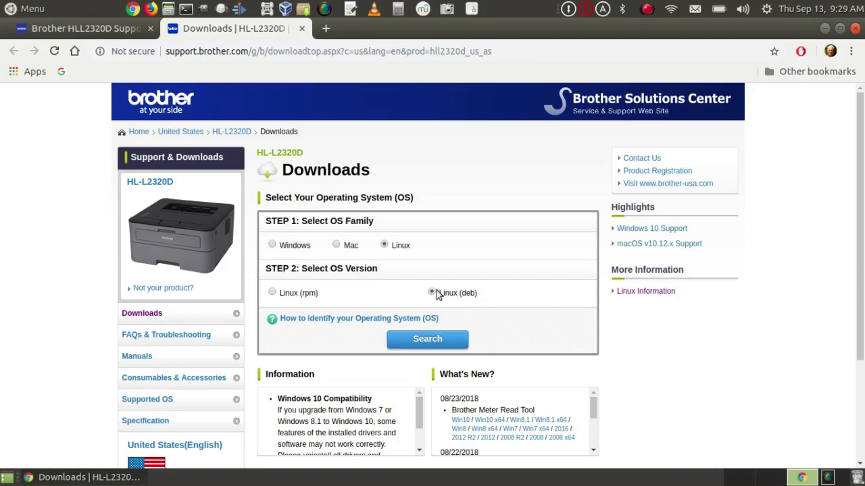
List the HL-L2320D driver downloads for Linux (deb).
click(457, 344)
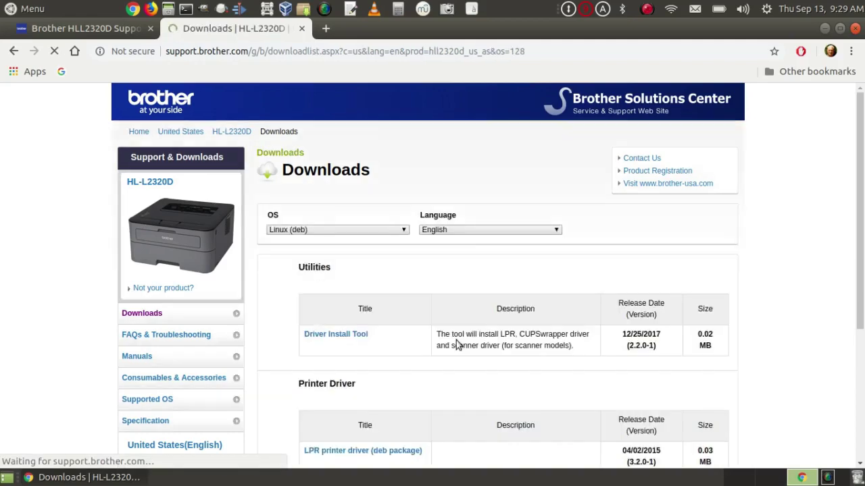
drag(857, 215, 801, 357)
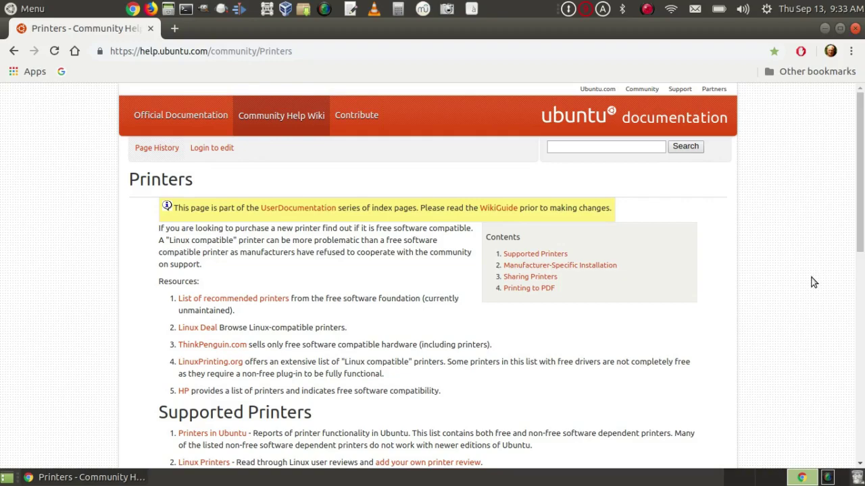
scroll(813, 282, down, 5)
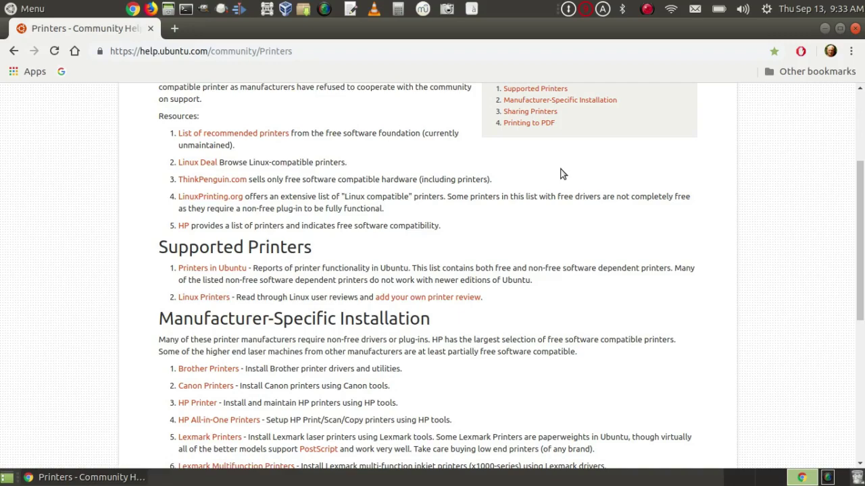
drag(861, 181, 861, 183)
scroll(621, 144, down, 5)
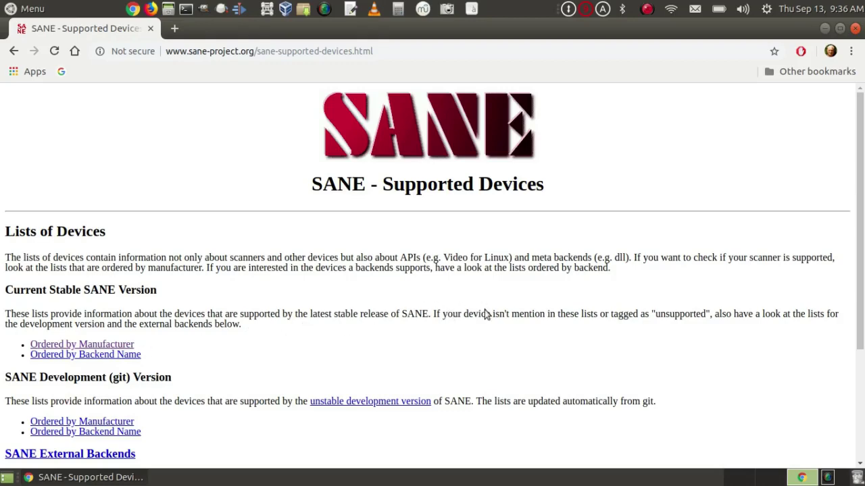
Scroll down the SANE Supported Devices page to the device list options.
scroll(547, 308, down, 2)
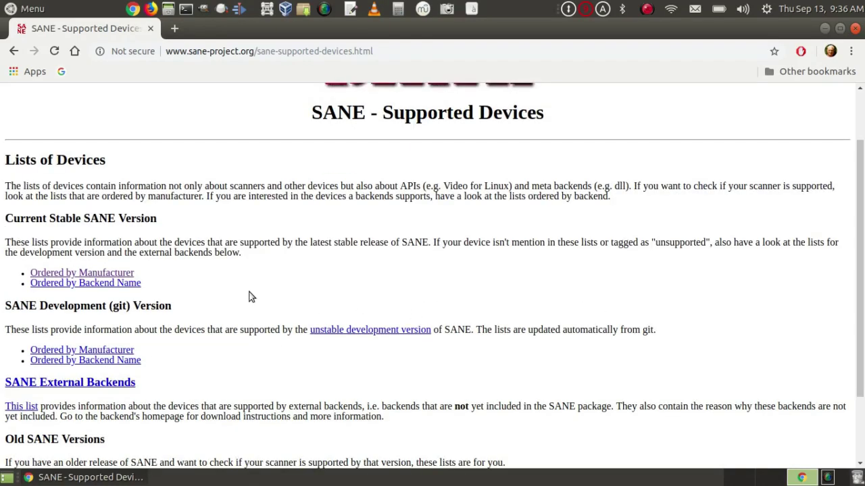
Open the stable SANE device list ordered by manufacturer and scroll to the scanner manufacturers.
click(112, 273)
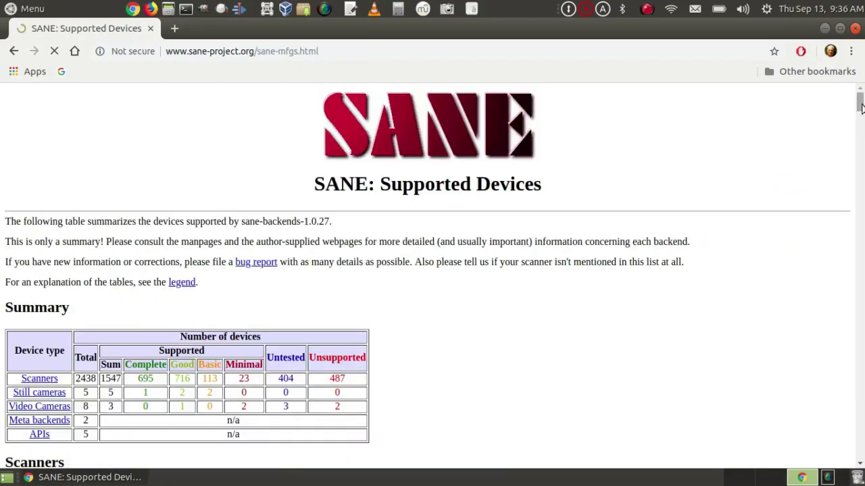
mouse_move(861, 95)
mouse_down()
mouse_move(862, 129)
mouse_move(860, 96)
mouse_up()
scroll(776, 264, down, 5)
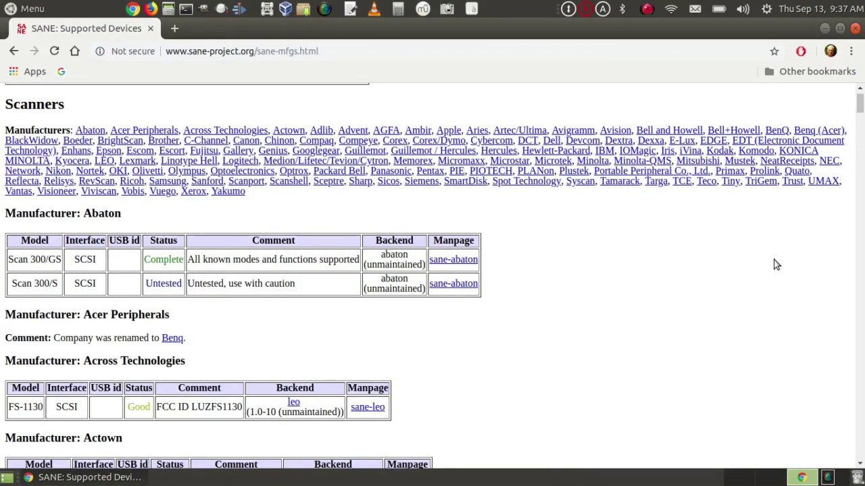
click(106, 151)
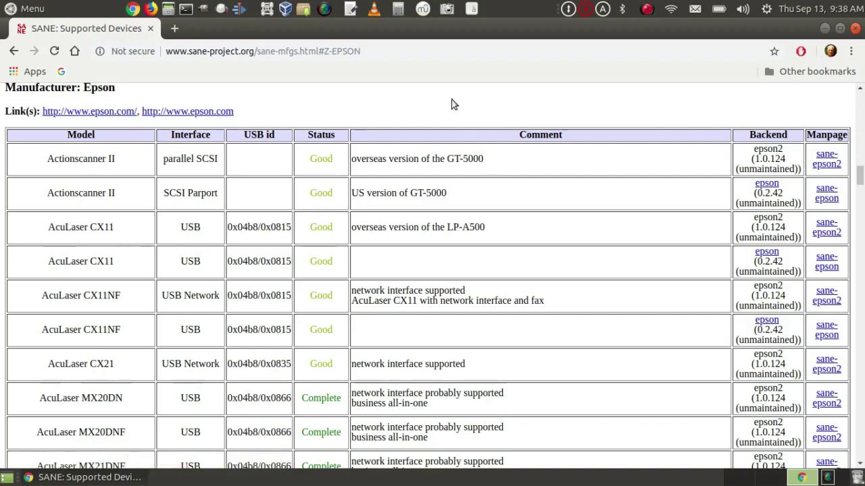
scroll(453, 101, down, 5)
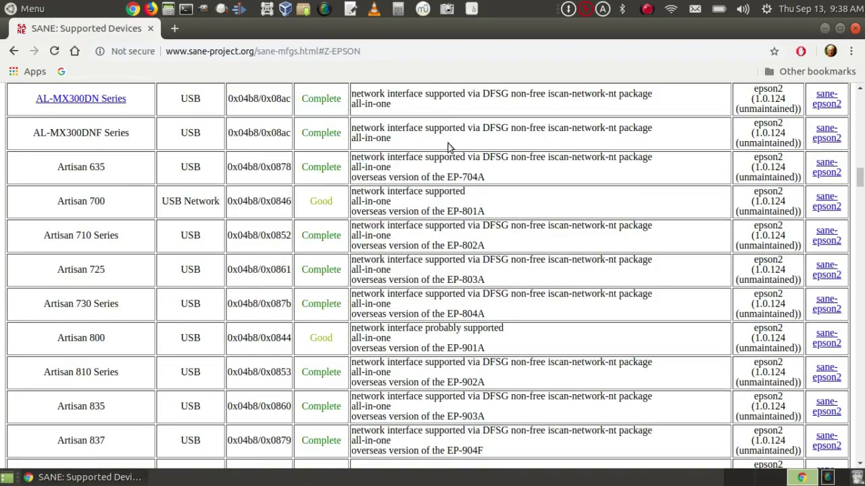
scroll(449, 141, down, 15)
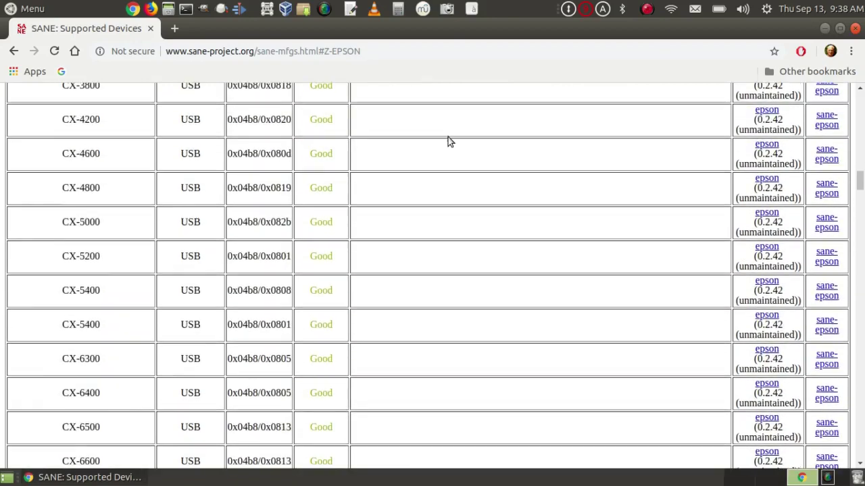
scroll(448, 141, down, 15)
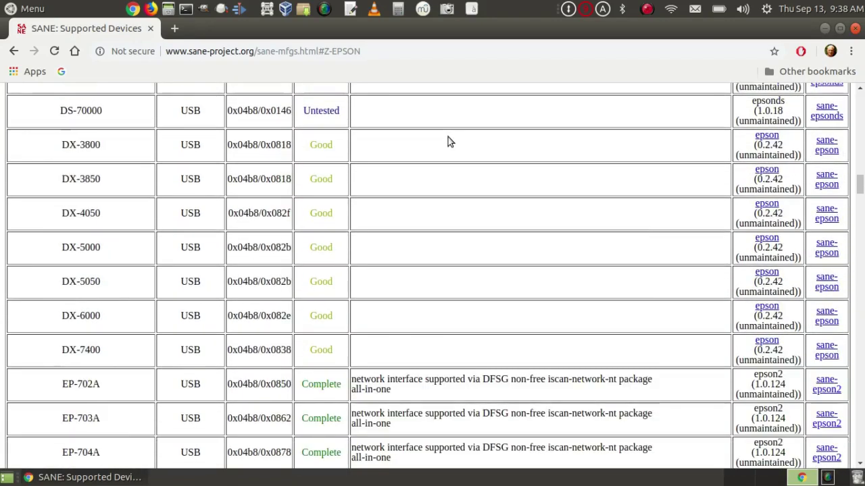
key(alt+Left)
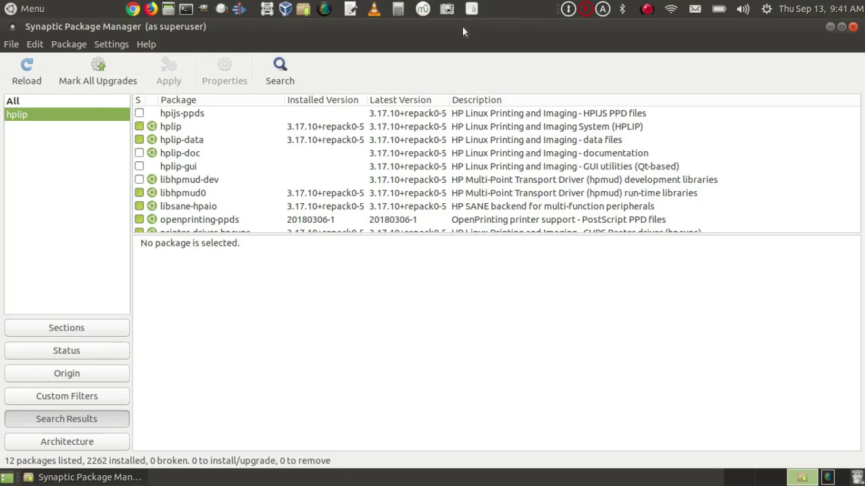
Select the hplip package in Synaptic's search results to view its details.
click(239, 128)
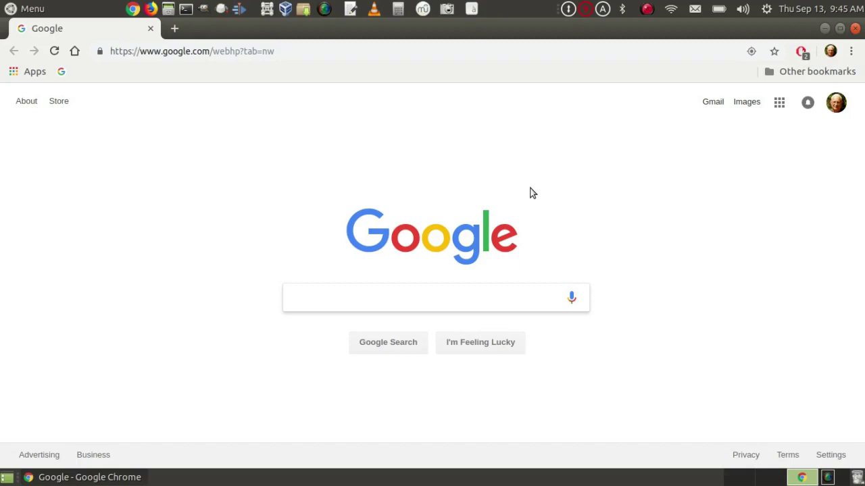
Return to the Google home page and browse the 'best linux printer 2018' results.
click(74, 51)
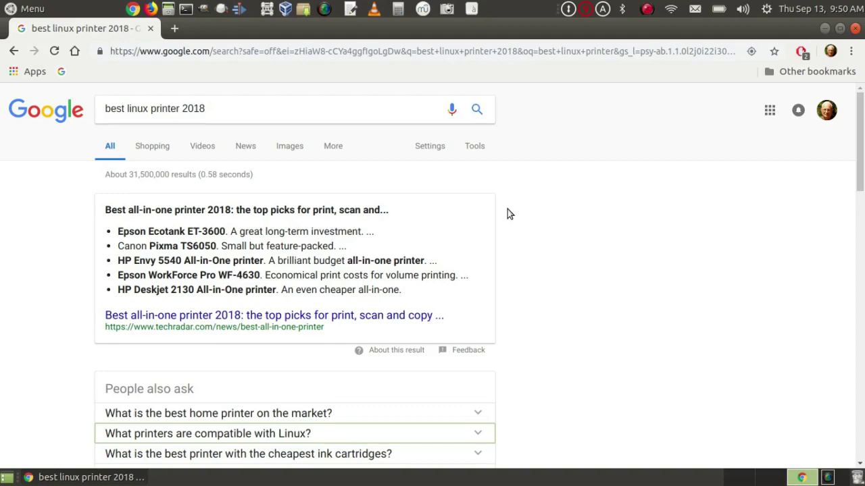
scroll(509, 214, down, 5)
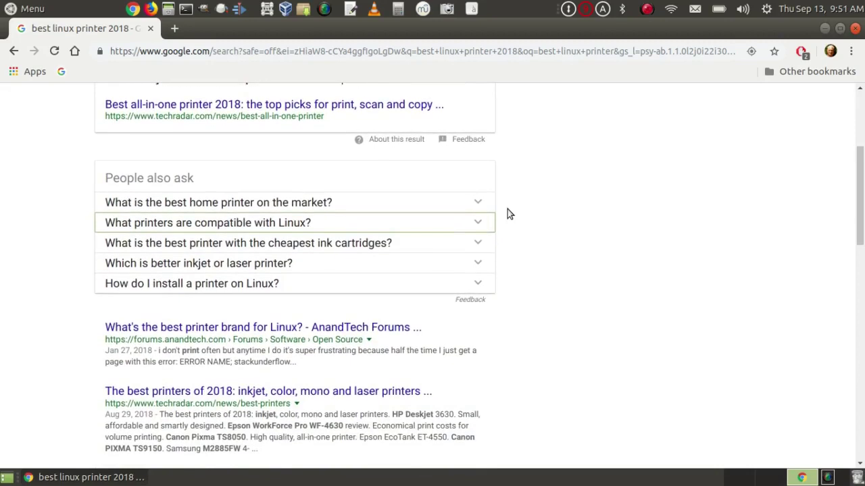
scroll(510, 214, down, 1)
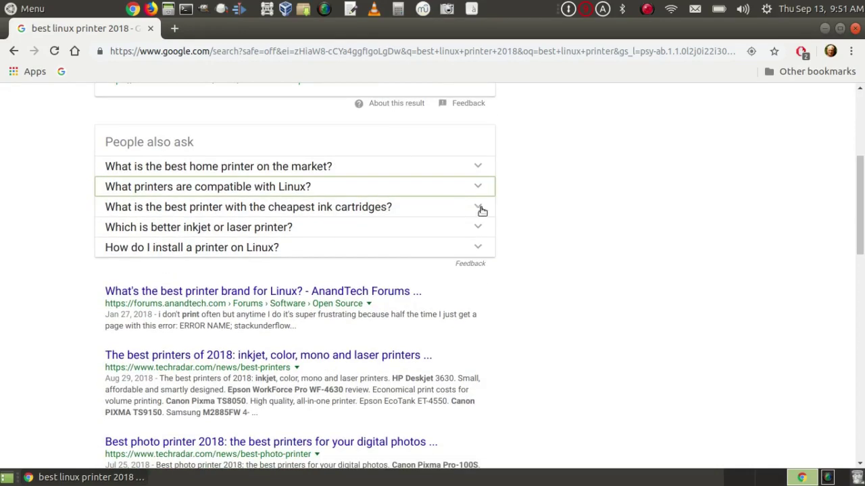
Expand 'What printers are compatible with Linux?' and read the Finding Linux Compatible Printers article.
click(217, 190)
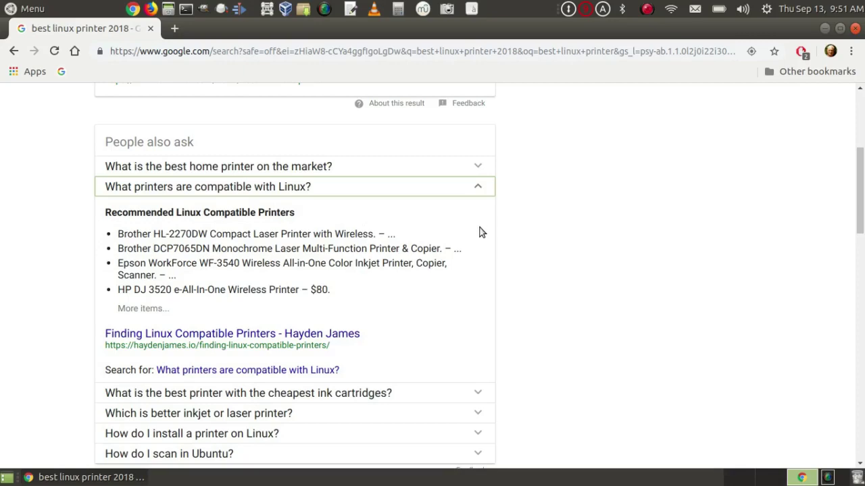
click(144, 309)
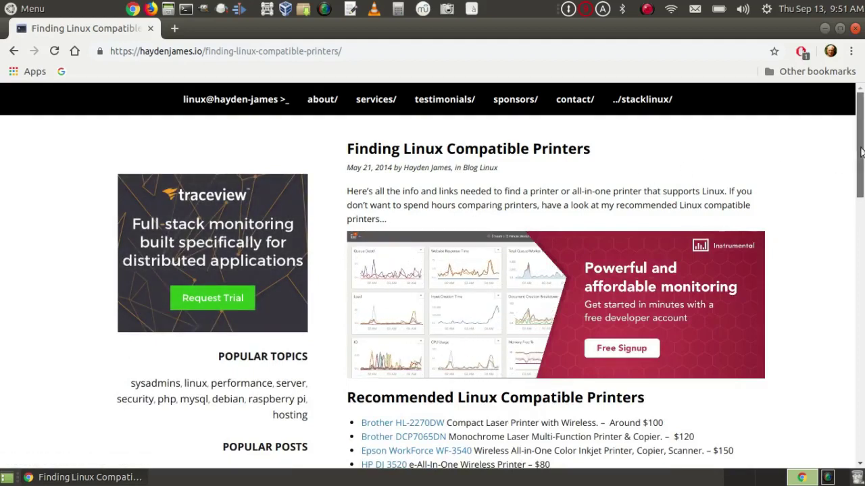
drag(860, 157, 854, 243)
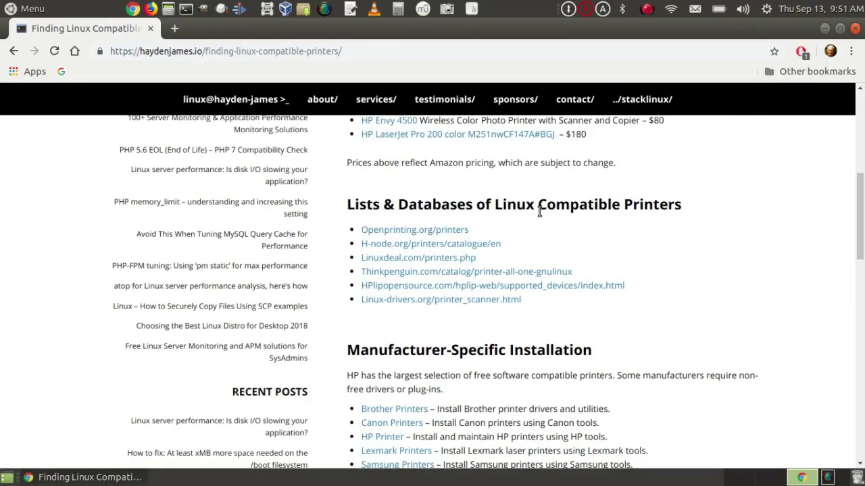
key(ctrl+w)
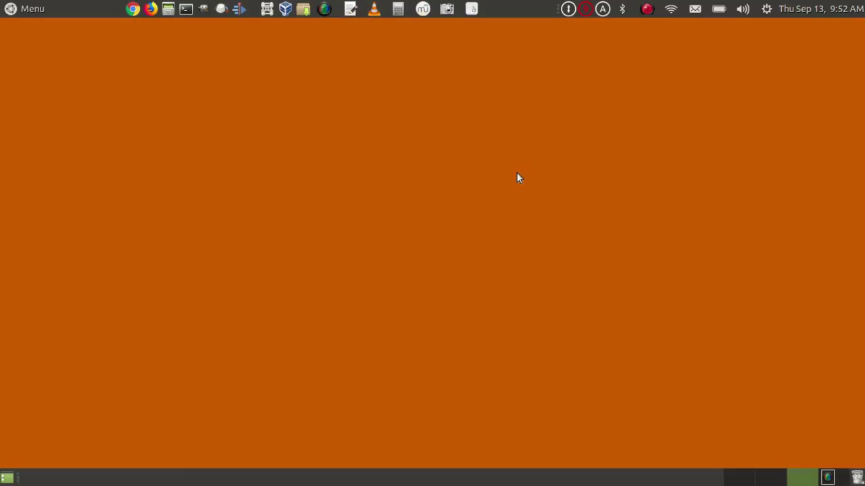